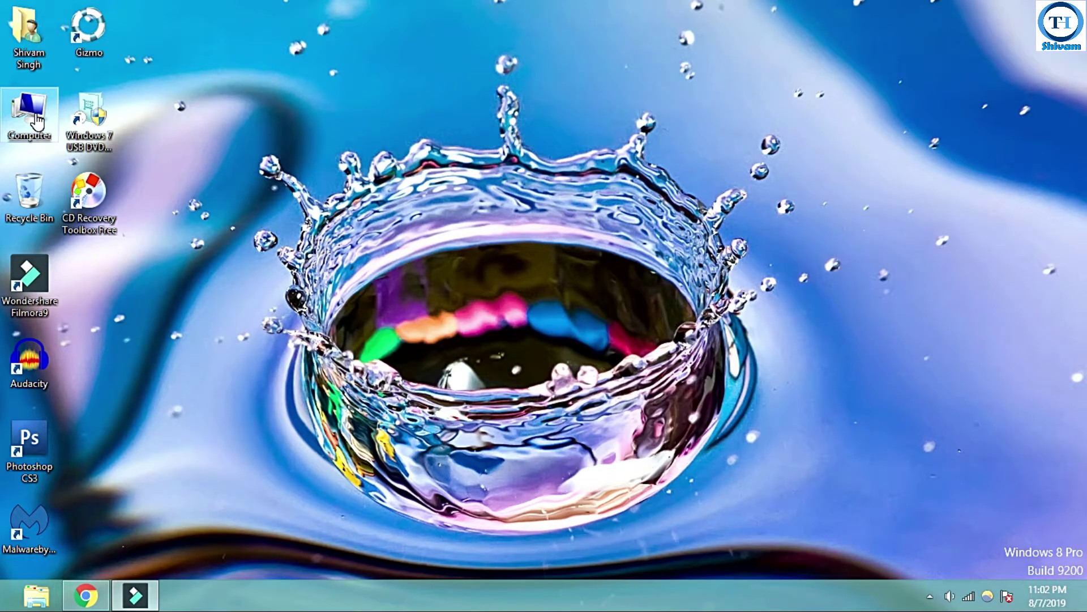
Step: Open the MPEGAV folder on DVD drive G: and display its files as larger icons
{"action": "right_click", "coordinate": [303, 160]}
{"action": "left_click", "coordinate": [324, 207]}
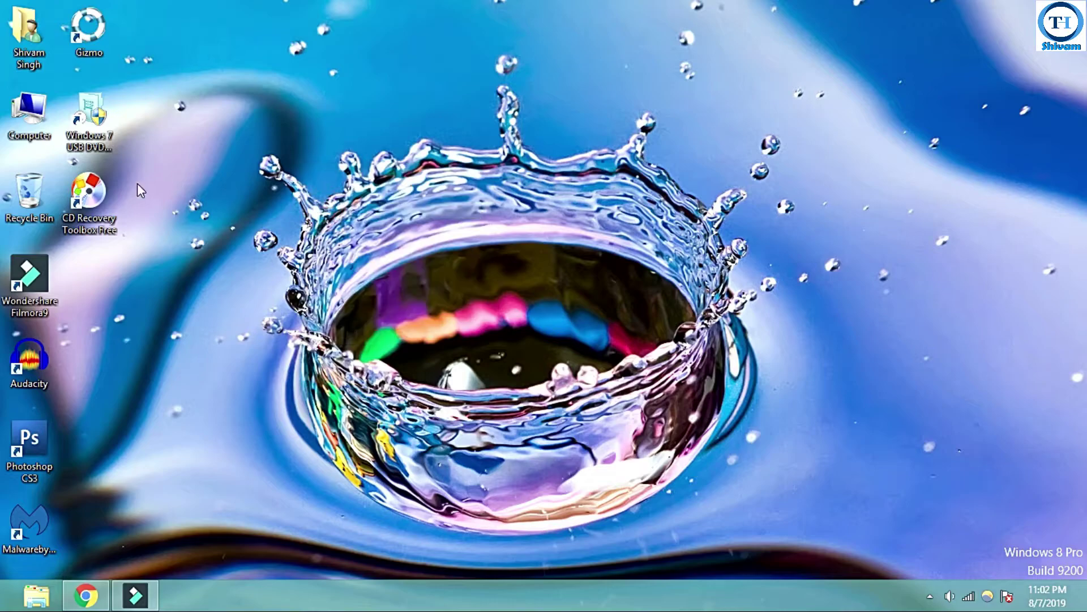
{"action": "double_click", "coordinate": [8, 118]}
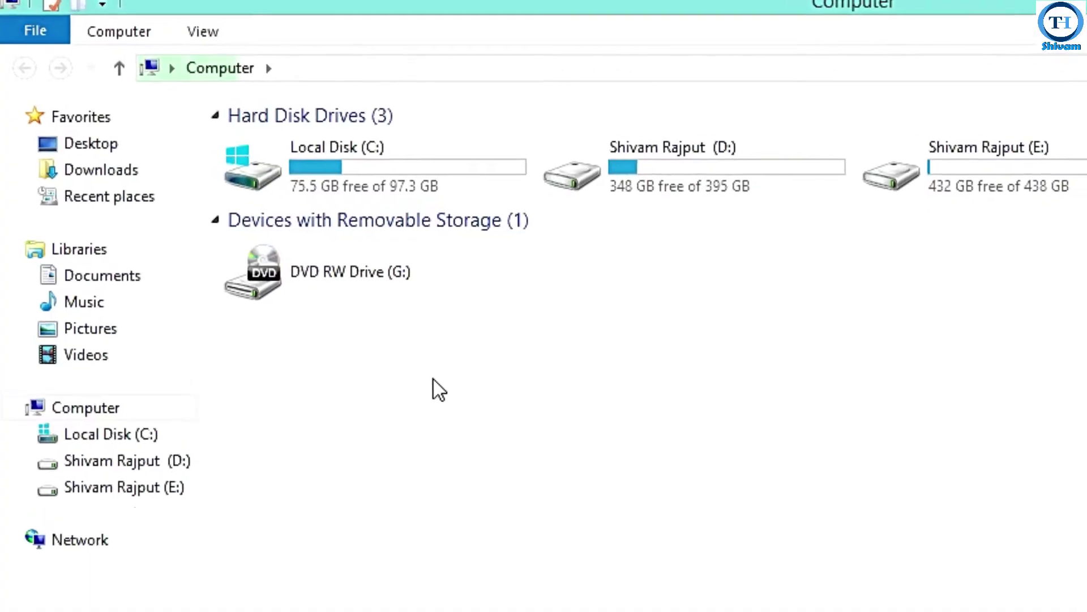
{"action": "left_click", "coordinate": [333, 280]}
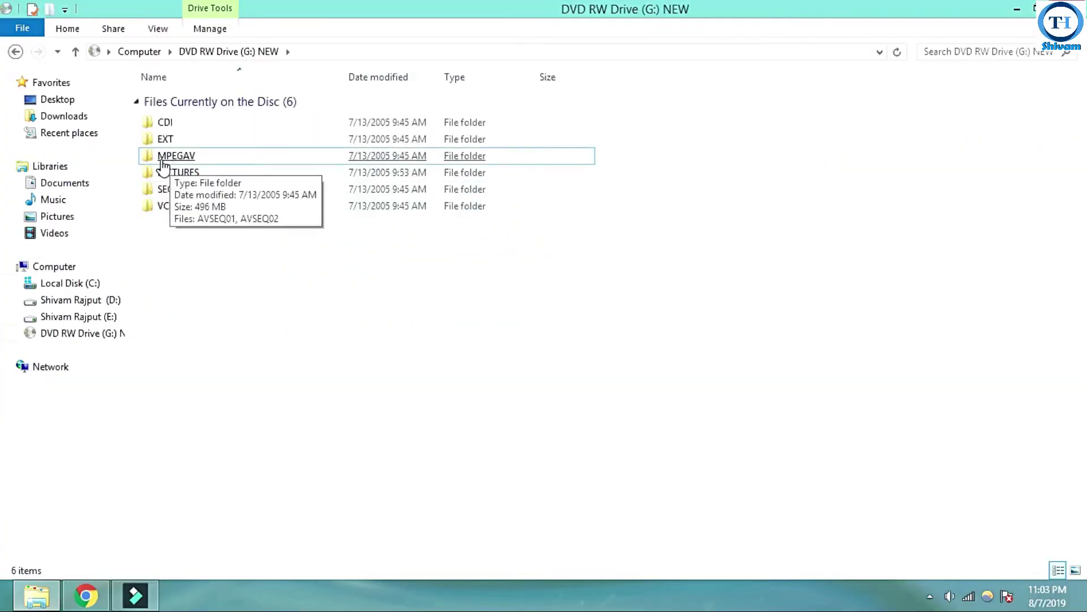
{"action": "double_click", "coordinate": [165, 161]}
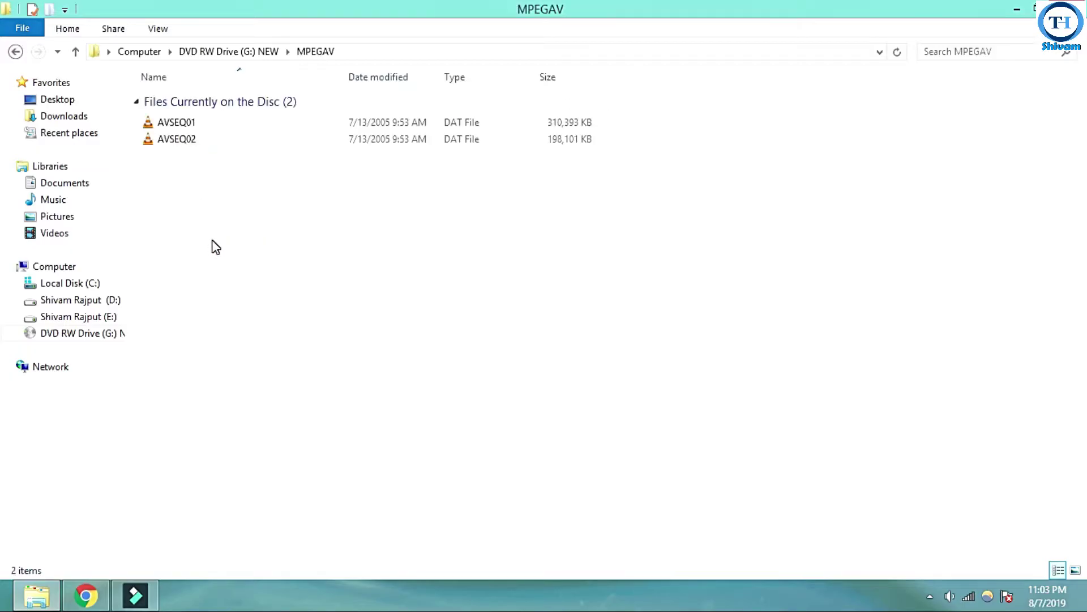
{"action": "scroll", "coordinate": [216, 246], "scroll_direction": "up", "scroll_amount": 3, "text": "ctrl"}
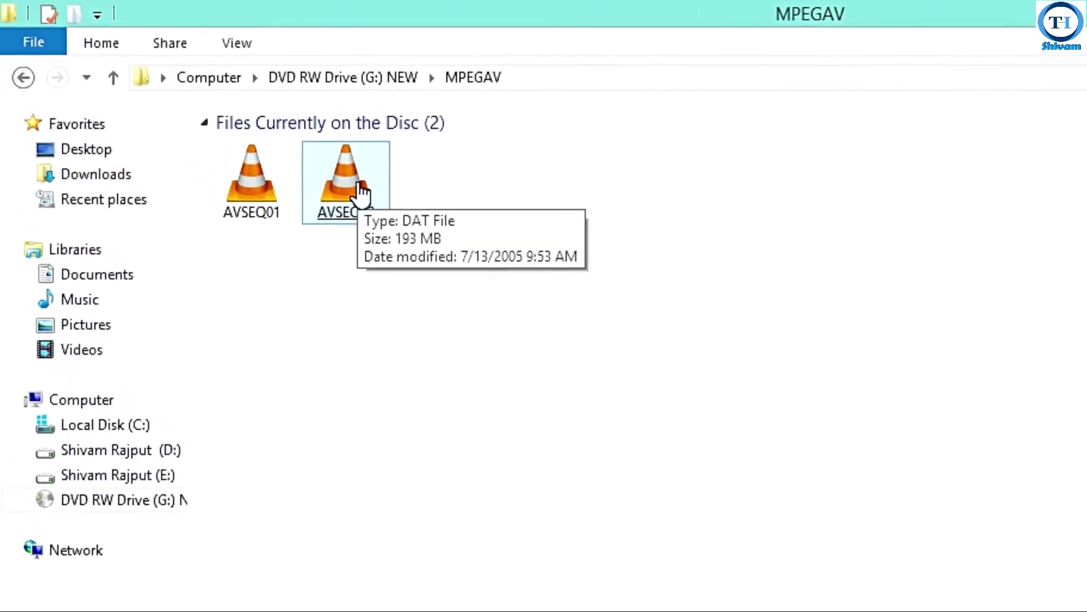
Step: Try to copy the AVSEQ02 file from the disc to the desktop, and cancel the copy
{"action": "right_click", "coordinate": [361, 194]}
{"action": "left_click", "coordinate": [406, 476]}
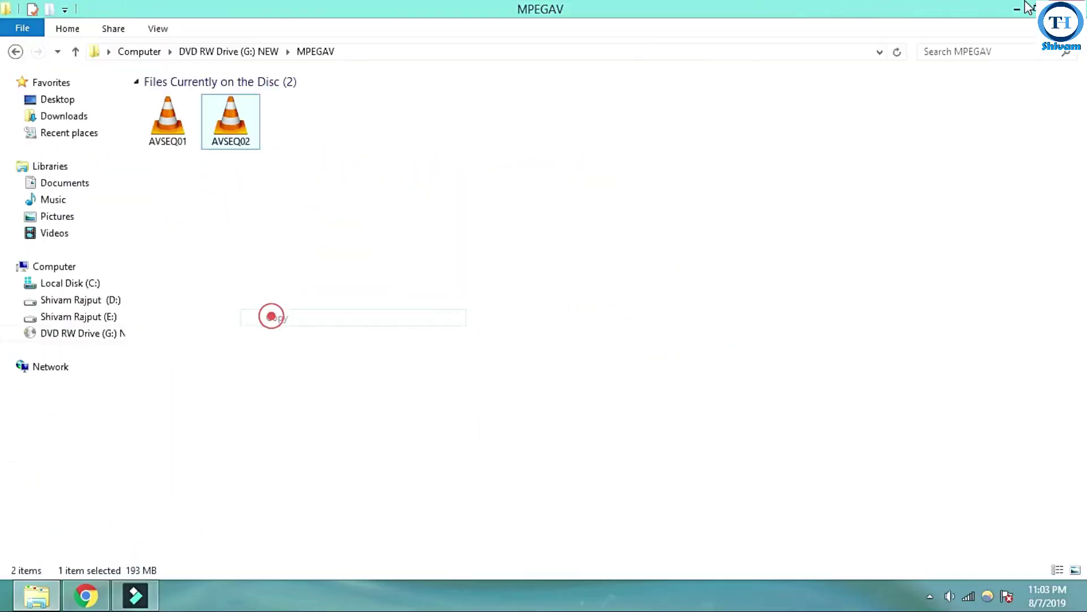
{"action": "left_click", "coordinate": [1018, 9]}
{"action": "right_click", "coordinate": [326, 193]}
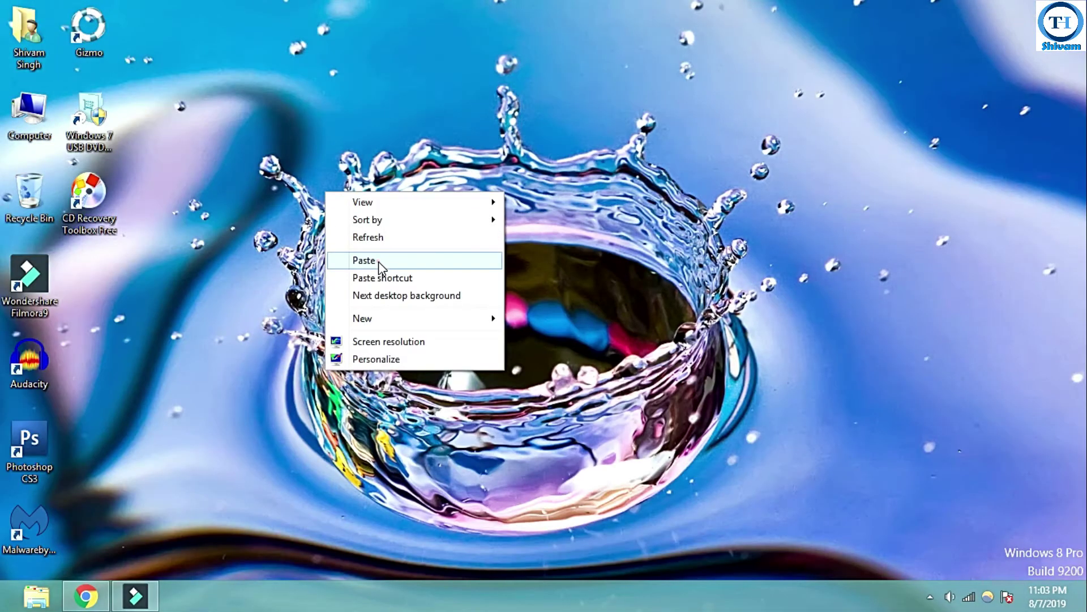
{"action": "left_click", "coordinate": [379, 260]}
{"action": "left_click", "coordinate": [468, 312]}
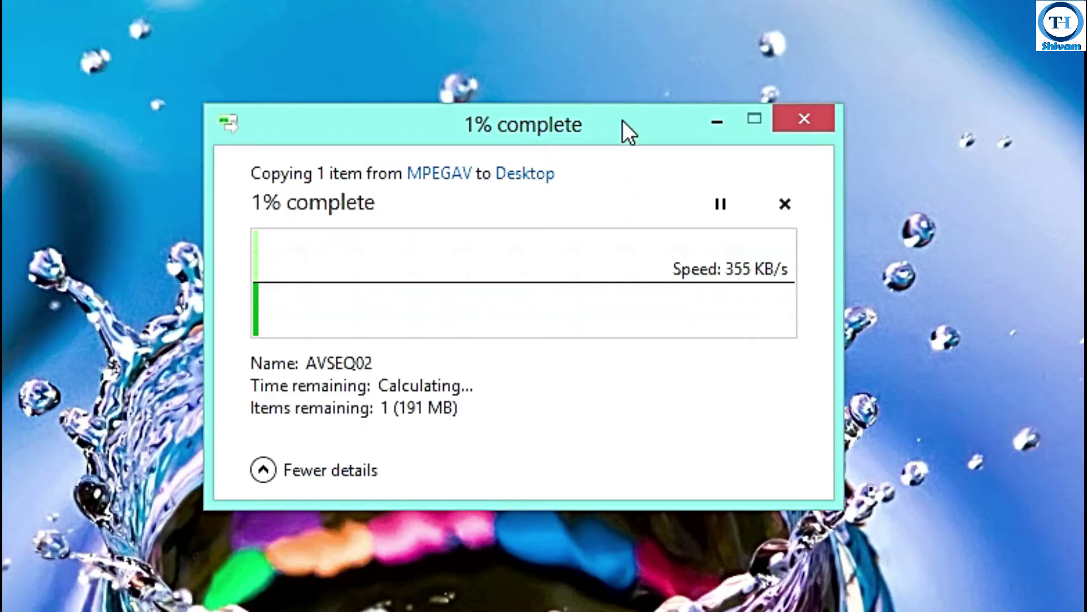
{"action": "left_click", "coordinate": [793, 126]}
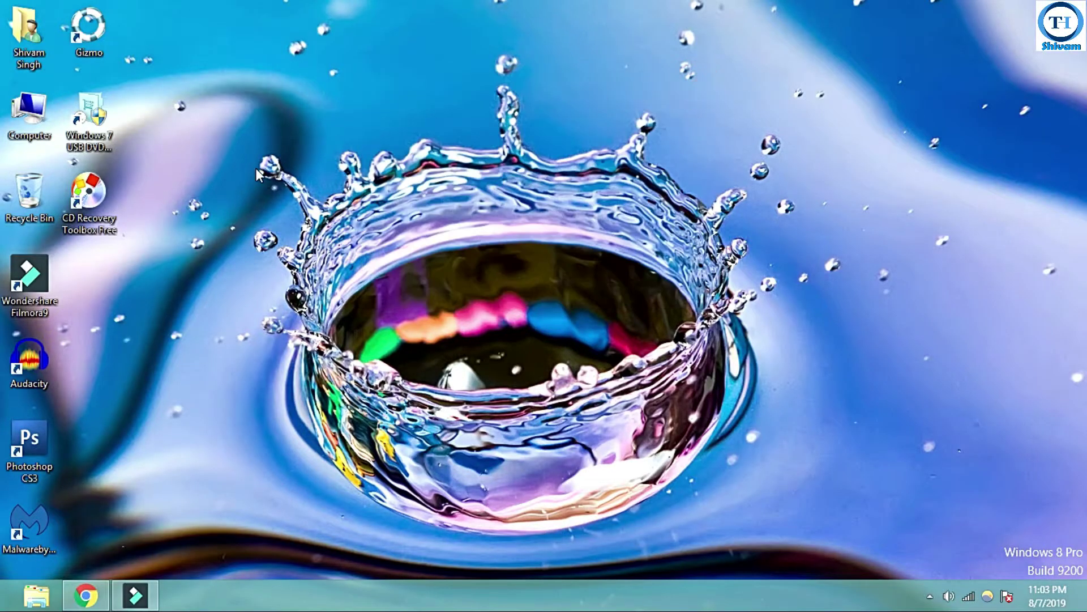
Step: In Chrome, search Google for "cd recovery toolbox free" and open the Softonic download page
{"action": "left_click", "coordinate": [86, 595]}
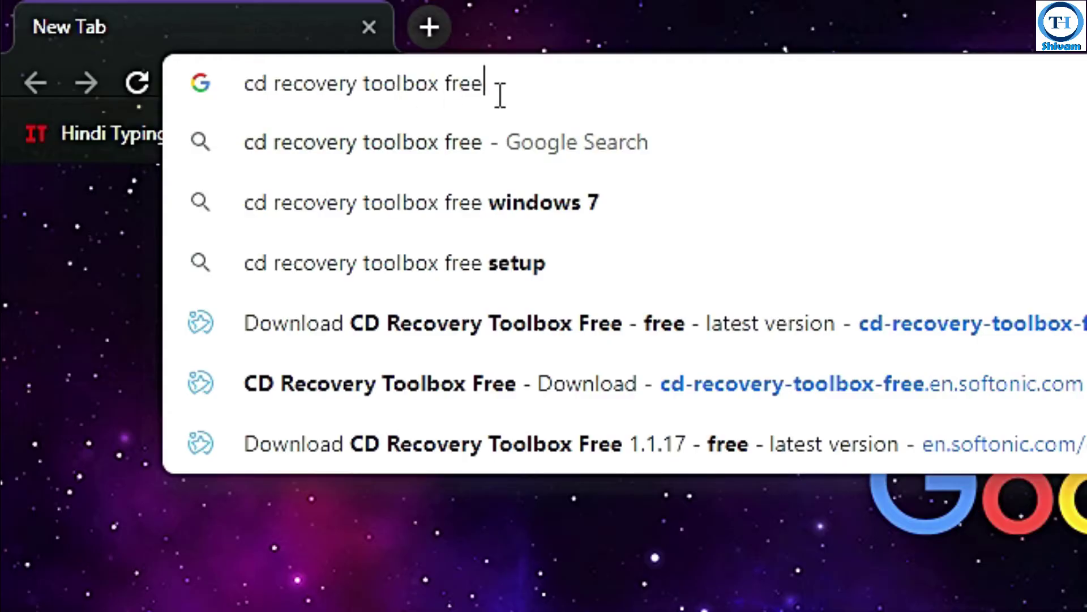
{"action": "left_click", "coordinate": [436, 164]}
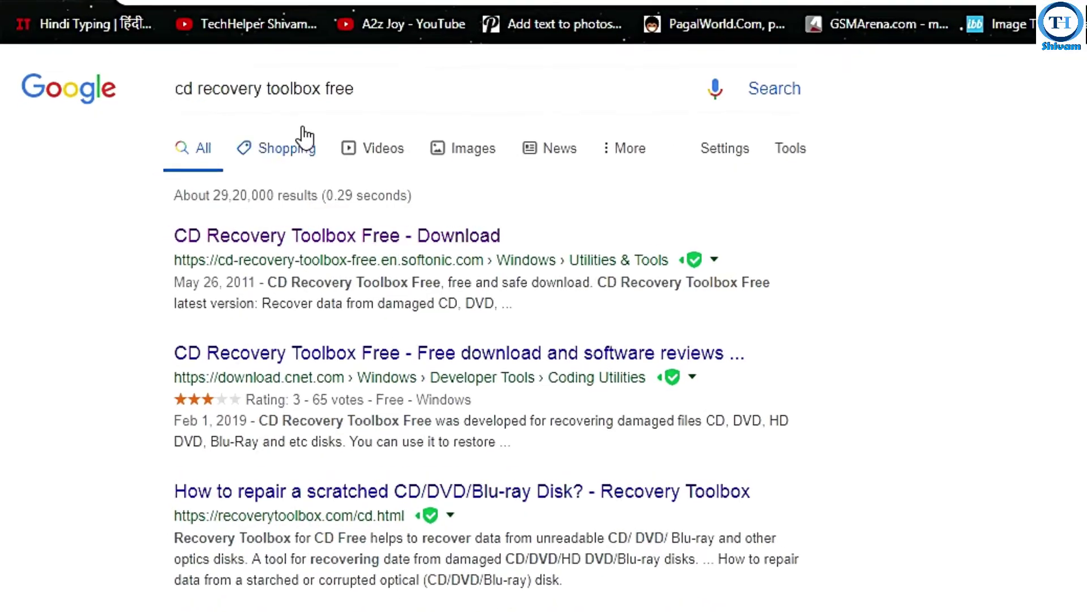
{"action": "left_click", "coordinate": [325, 243]}
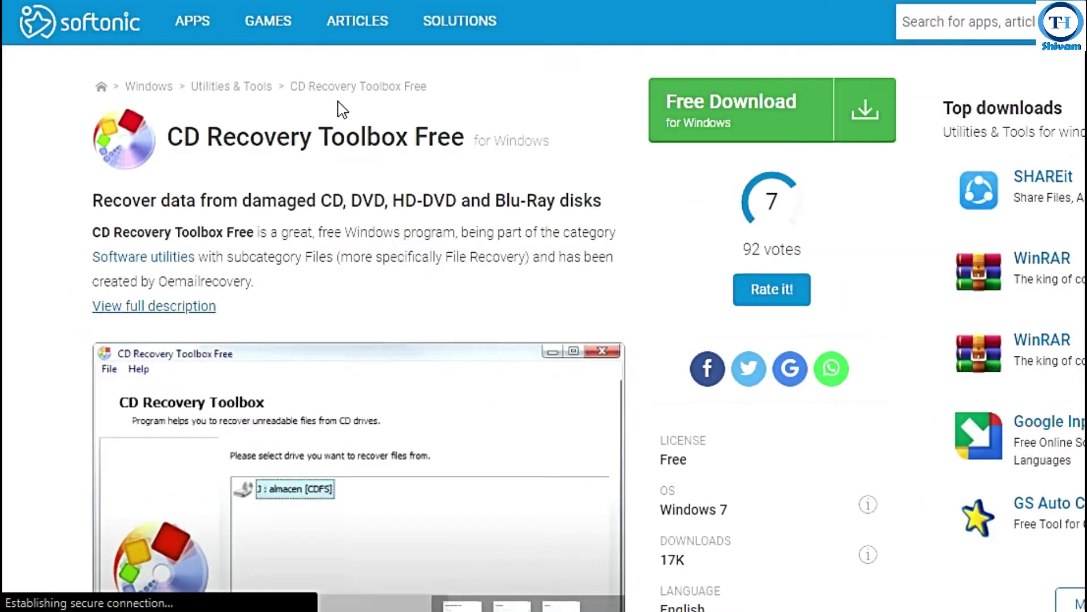
Step: Download the CD Recovery Toolbox Free installer from Softonic and remove its newest entry from the downloads list
{"action": "left_click_drag", "start_coordinate": [186, 137], "coordinate": [485, 140]}
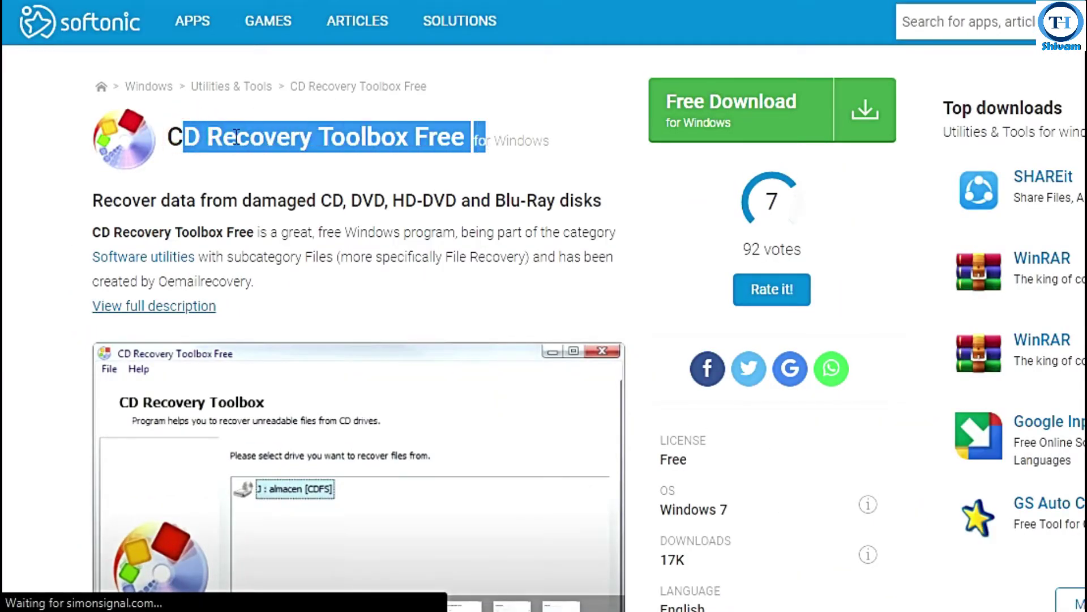
{"action": "left_click_drag", "start_coordinate": [59, 124], "coordinate": [396, 320]}
{"action": "left_click", "coordinate": [397, 320]}
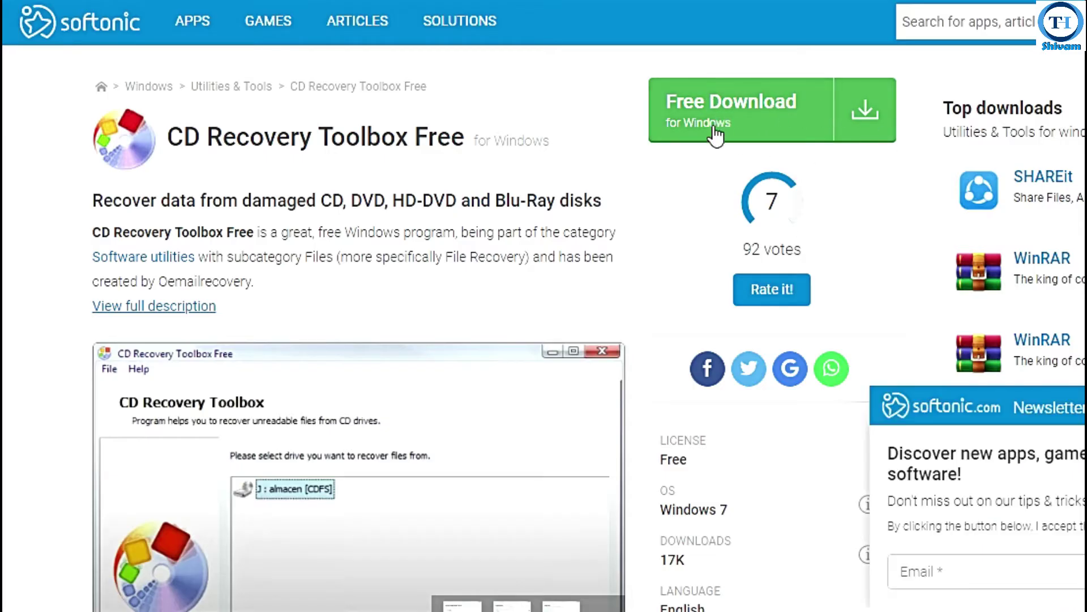
{"action": "left_click", "coordinate": [731, 107]}
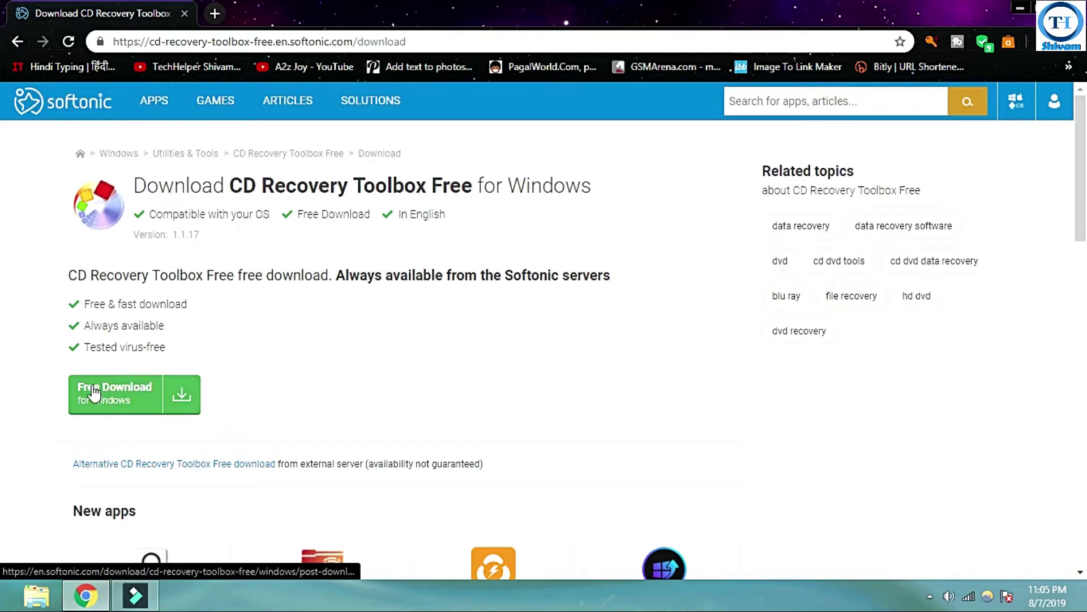
{"action": "left_click", "coordinate": [114, 408]}
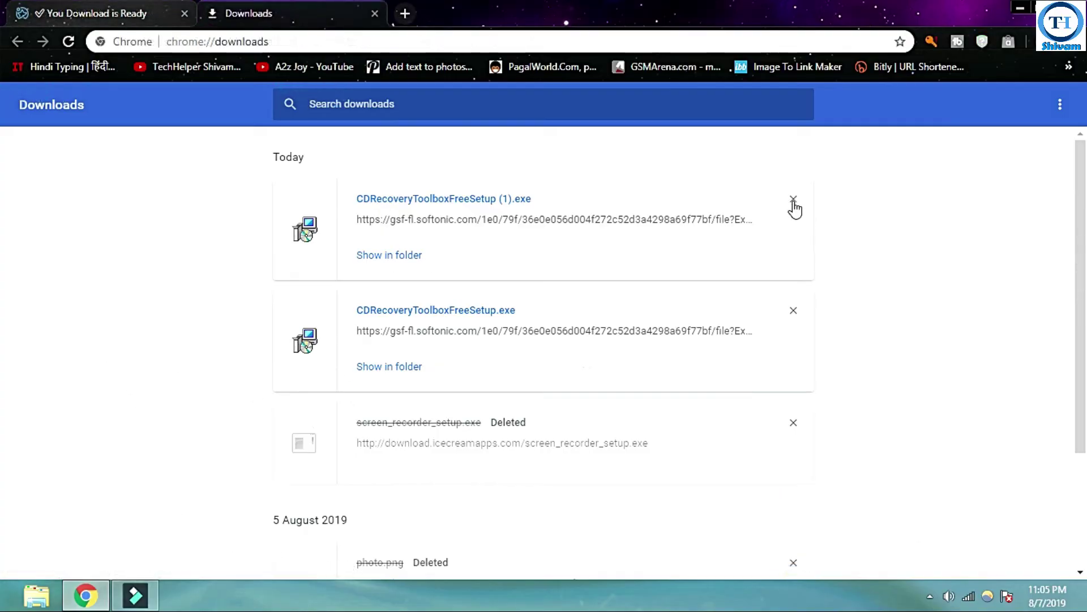
{"action": "left_click", "coordinate": [794, 199]}
{"action": "left_click", "coordinate": [794, 198]}
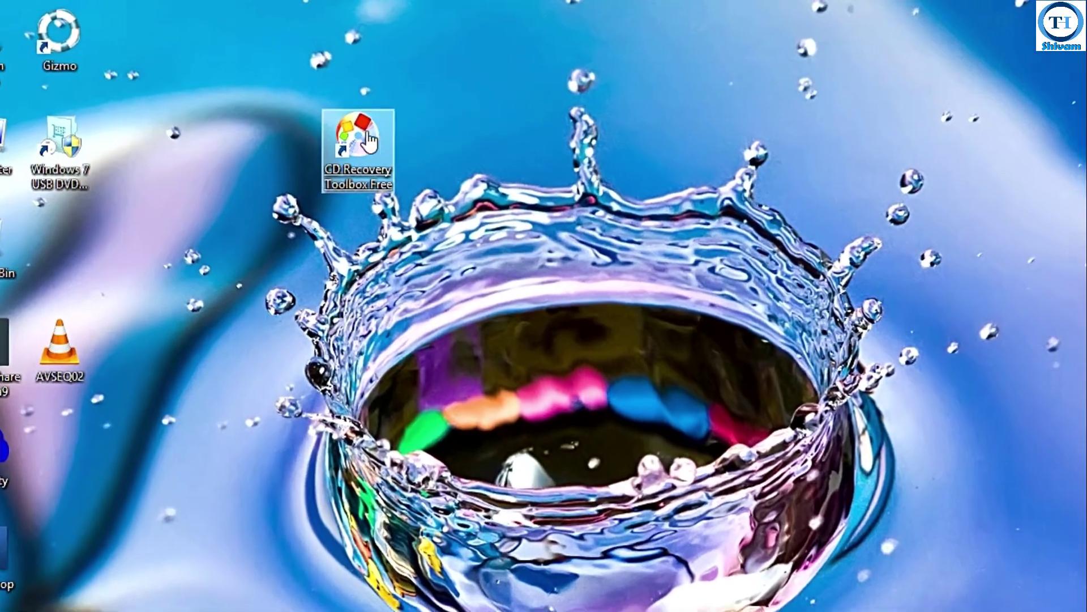
Step: Launch CD Recovery Toolbox Free from the desktop and maximize its window
{"action": "right_click", "coordinate": [370, 141]}
{"action": "left_click", "coordinate": [426, 149]}
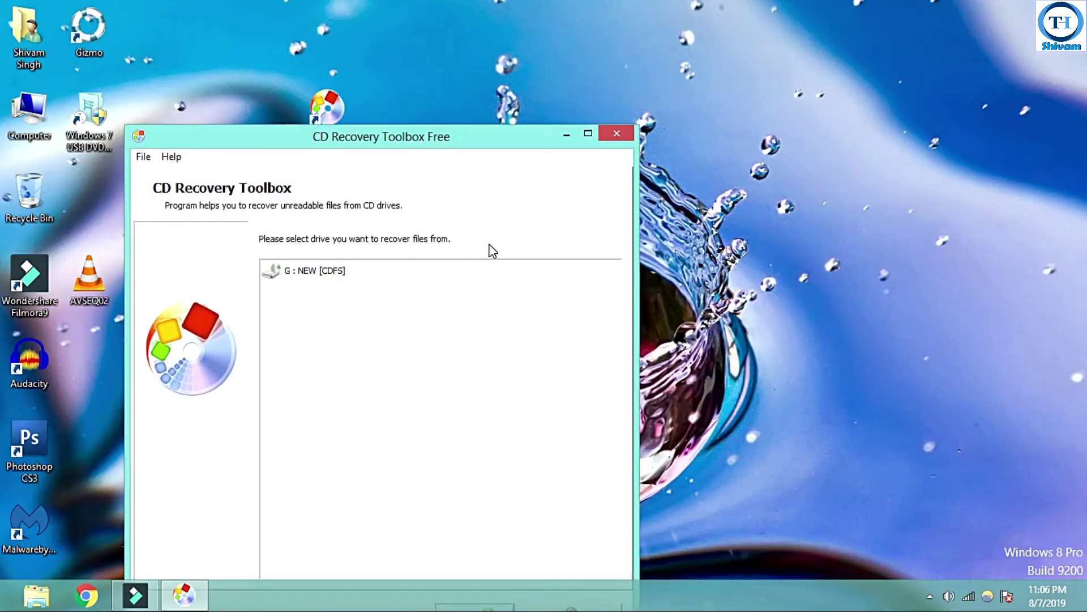
{"action": "left_click_drag", "start_coordinate": [461, 139], "coordinate": [542, 46]}
{"action": "left_click", "coordinate": [680, 51]}
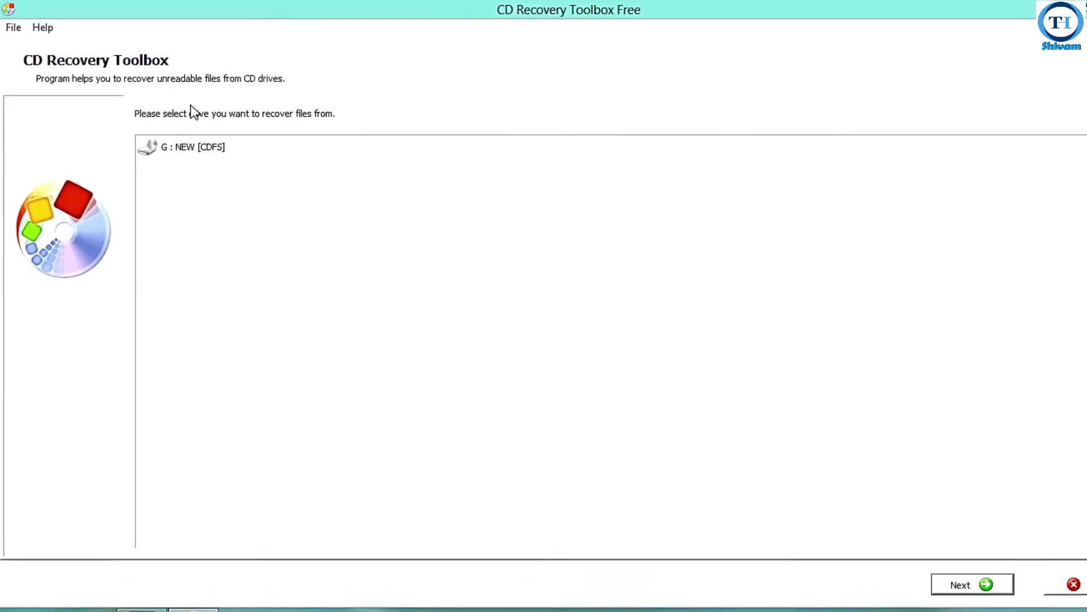
Step: Choose drive G: NEW [CDFS] as the source to recover files from and continue
{"action": "left_click", "coordinate": [177, 142]}
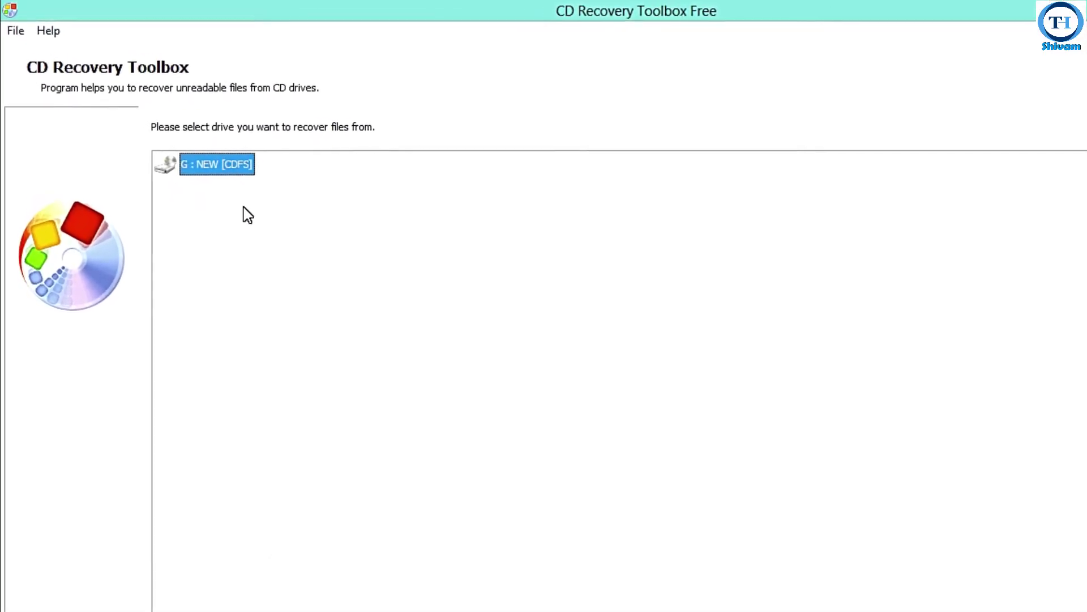
{"action": "left_click", "coordinate": [228, 196]}
{"action": "left_click", "coordinate": [181, 177]}
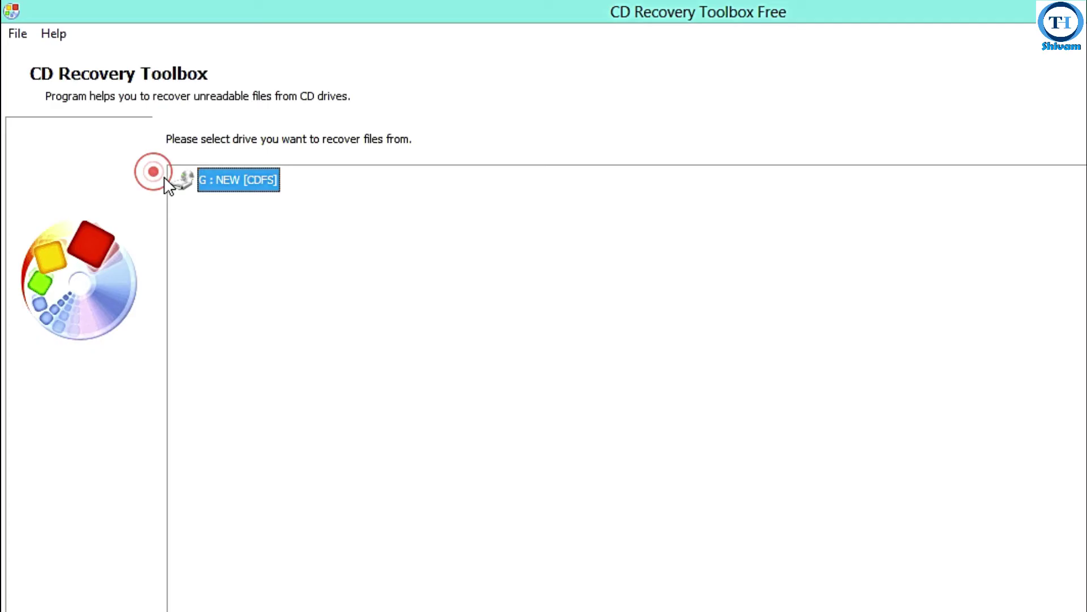
{"action": "left_click", "coordinate": [320, 176]}
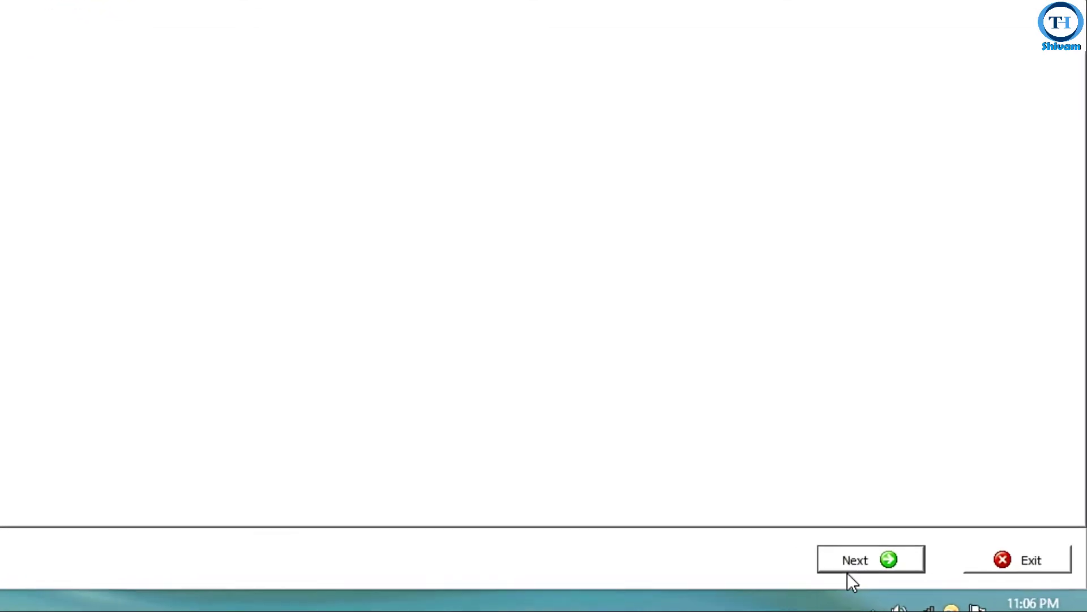
{"action": "left_click", "coordinate": [906, 558]}
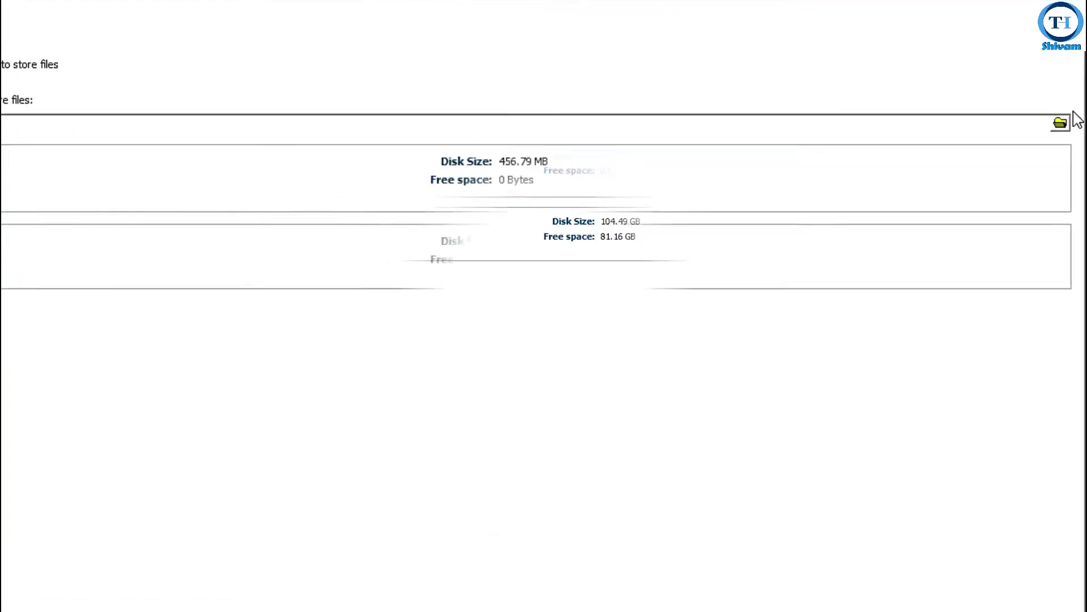
Step: Set the Desktop as the target directory for the recovered files and continue to the file list
{"action": "left_click", "coordinate": [1059, 122]}
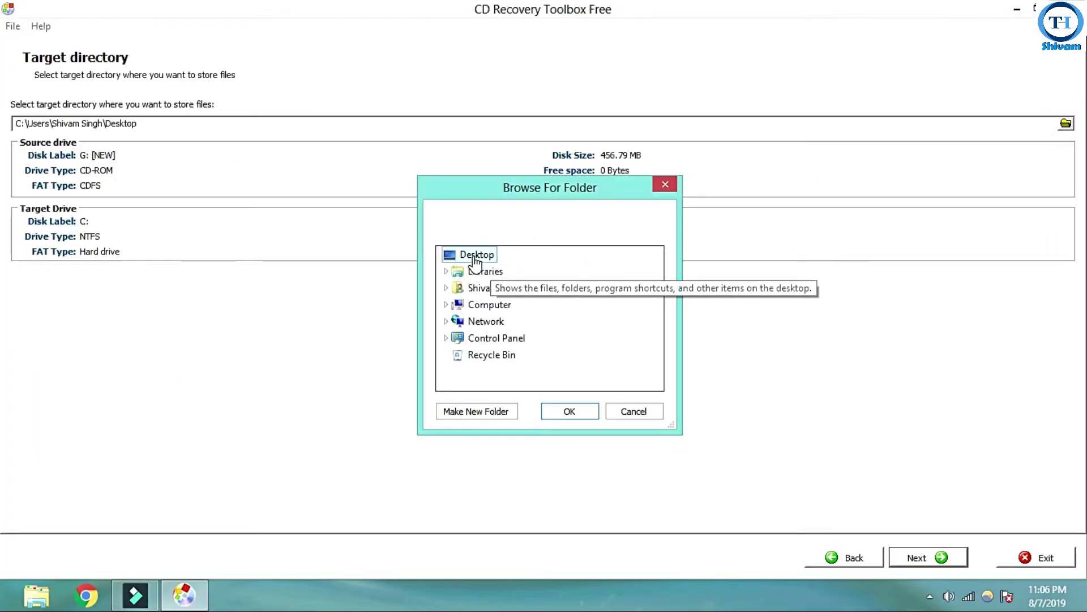
{"action": "left_click", "coordinate": [566, 412]}
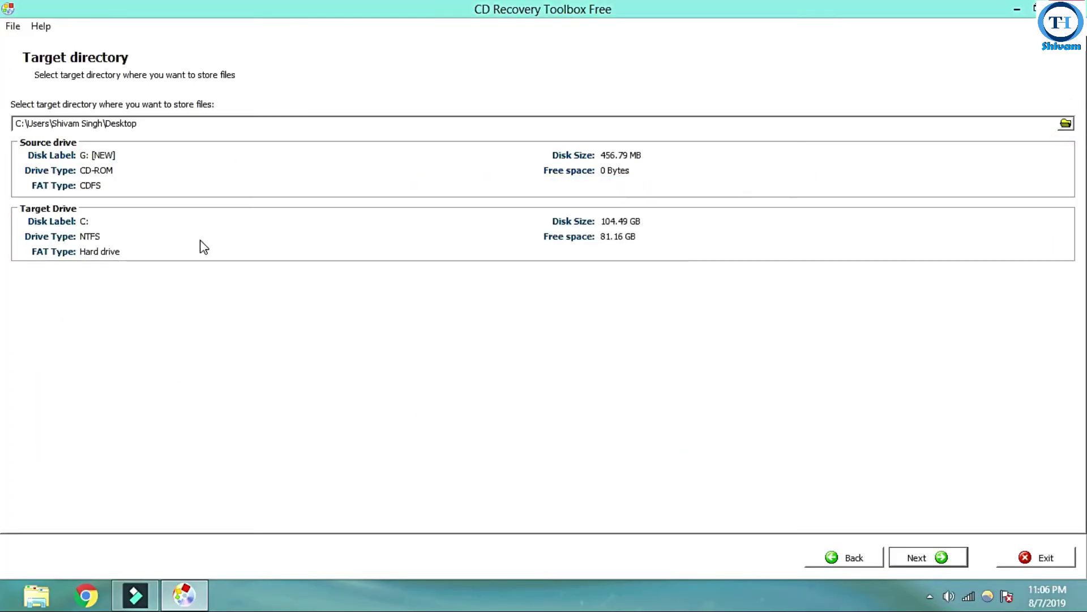
{"action": "left_click", "coordinate": [933, 559]}
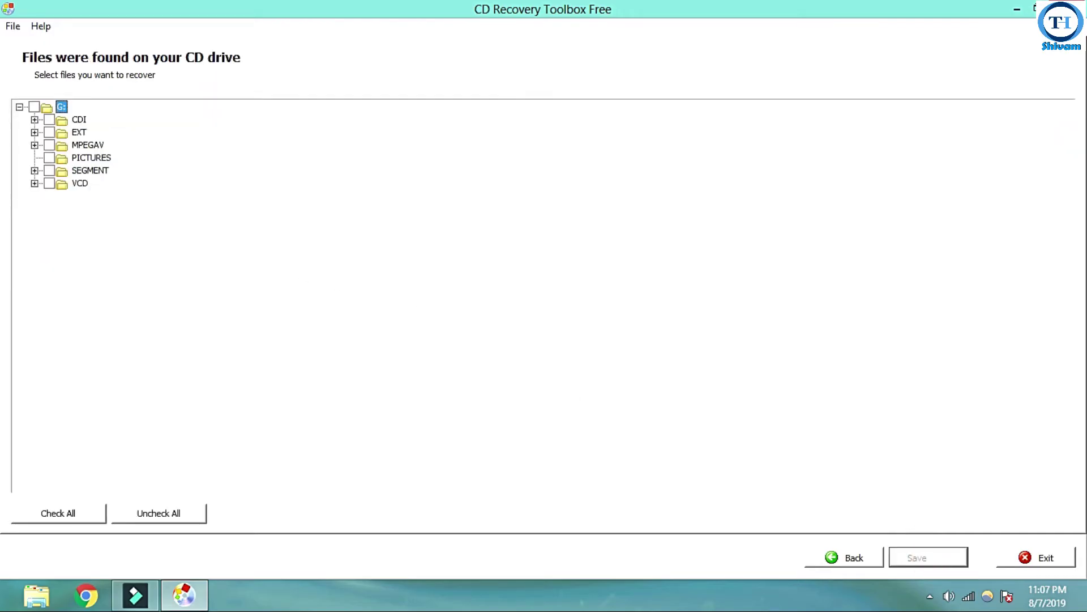
Step: Expand the MPEGAV folder, mark AVSEQ02.DAT for recovery and save it to the target directory
{"action": "left_click", "coordinate": [78, 198]}
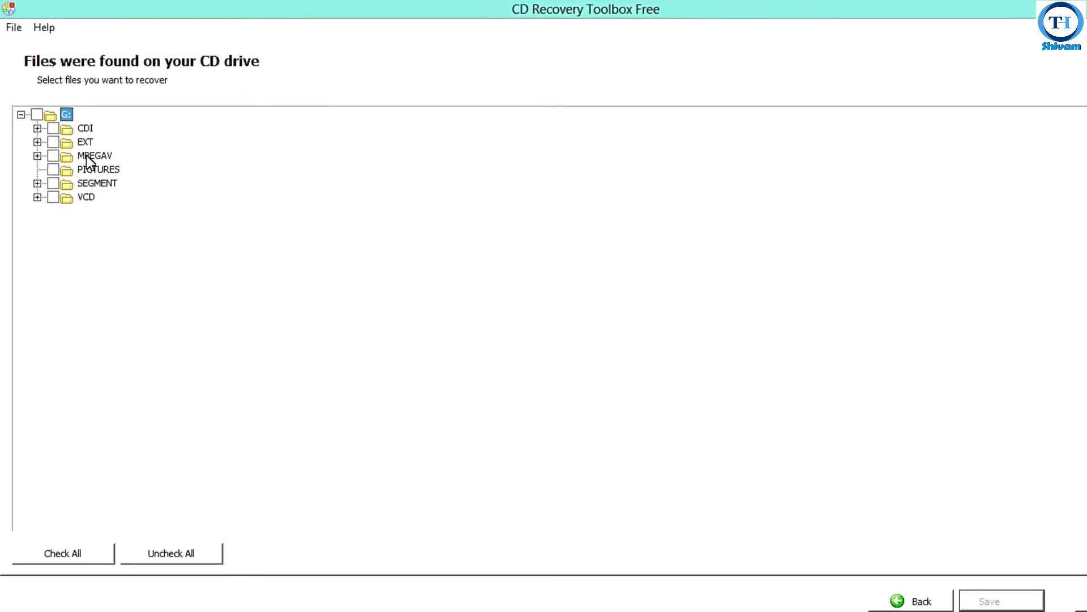
{"action": "left_click", "coordinate": [87, 156]}
{"action": "left_click", "coordinate": [90, 257]}
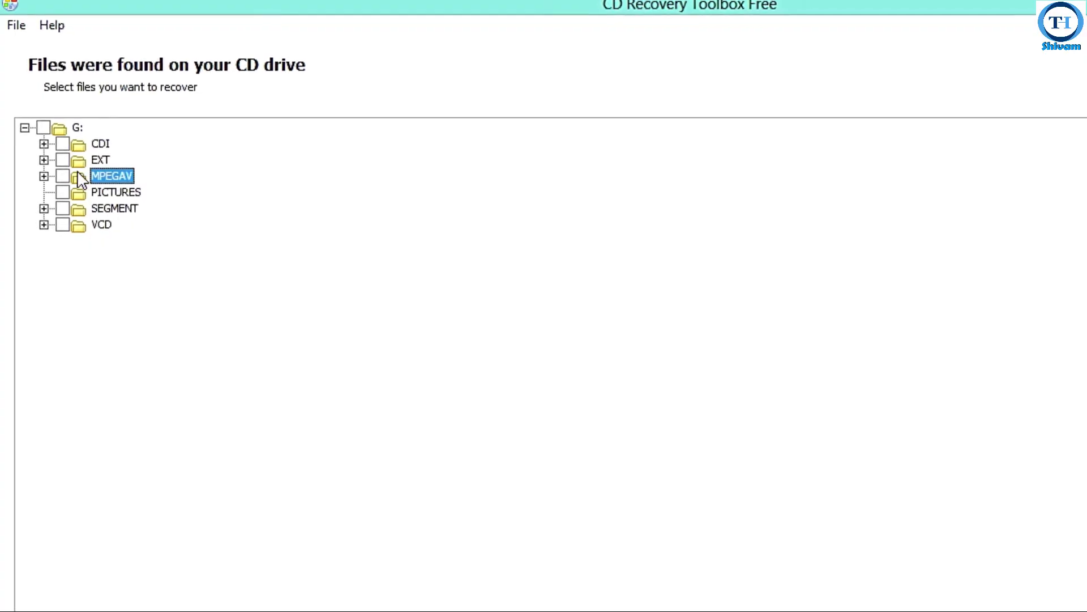
{"action": "left_click", "coordinate": [100, 175]}
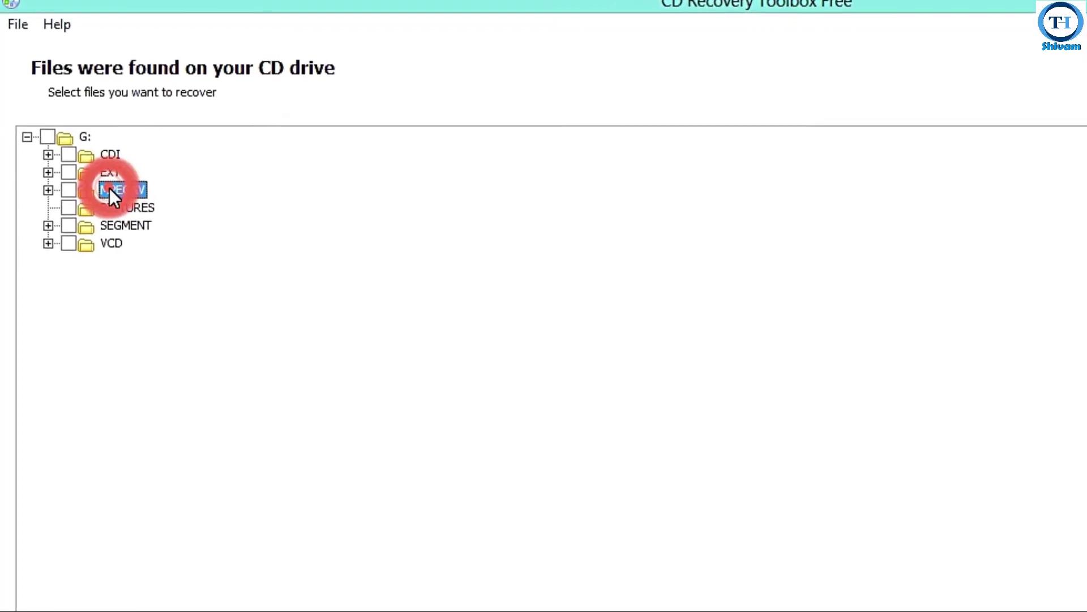
{"action": "double_click", "coordinate": [109, 188]}
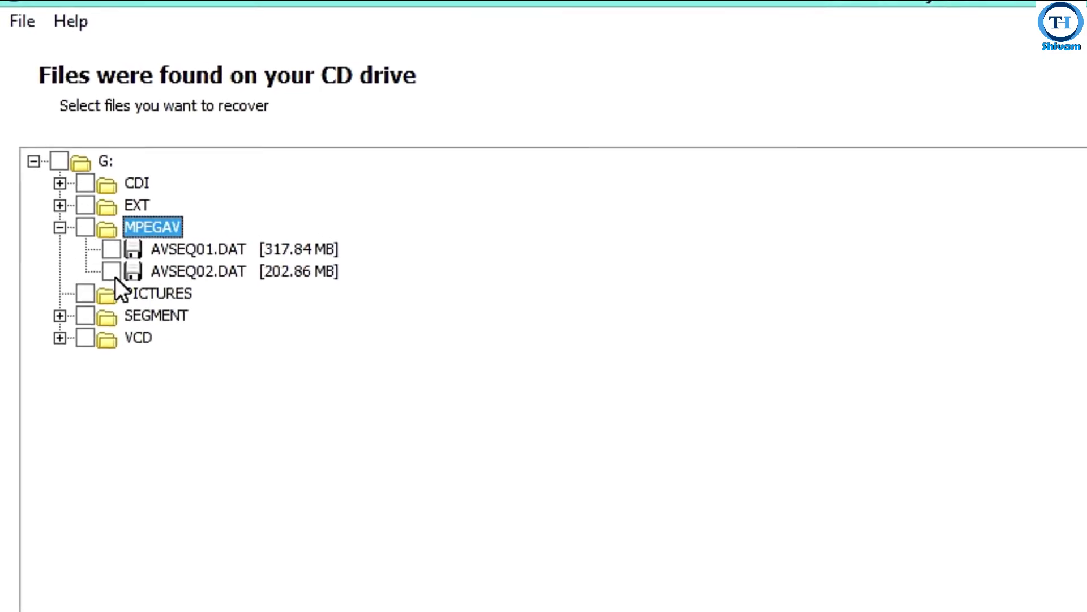
{"action": "left_click", "coordinate": [113, 273]}
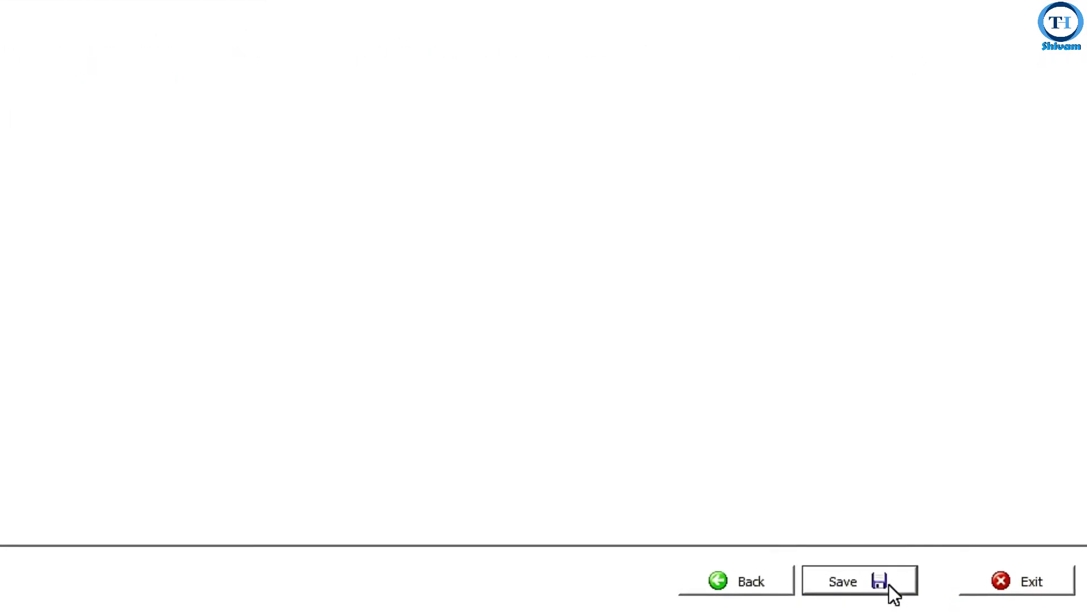
{"action": "left_click", "coordinate": [889, 583]}
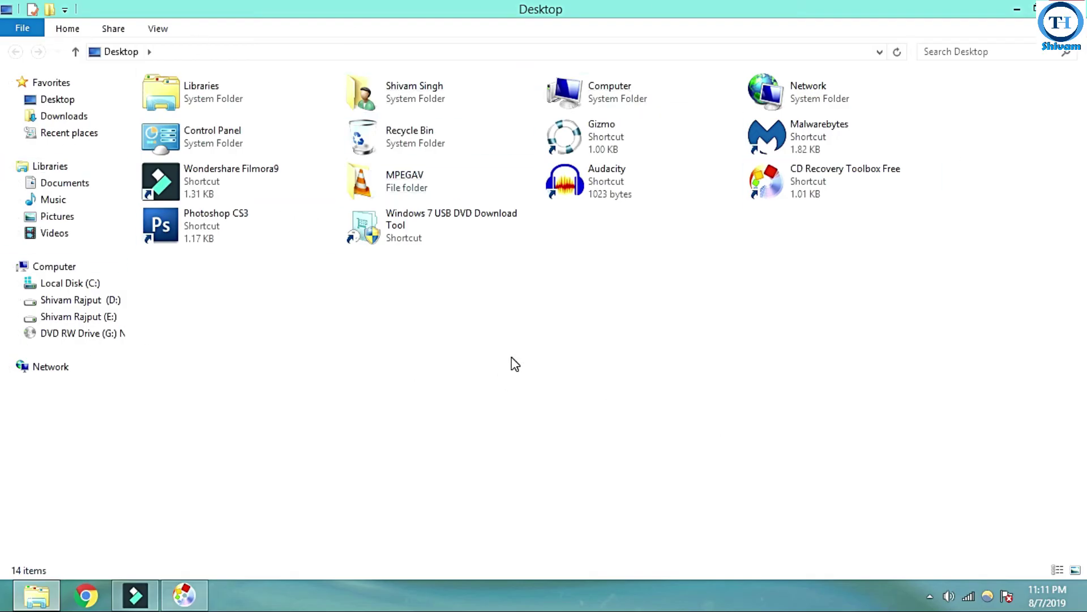
Step: Open the recovered MPEGAV folder on the desktop and open the AVSEQ02 file to check it
{"action": "left_click", "coordinate": [492, 323]}
{"action": "mouse_move", "coordinate": [434, 209]}
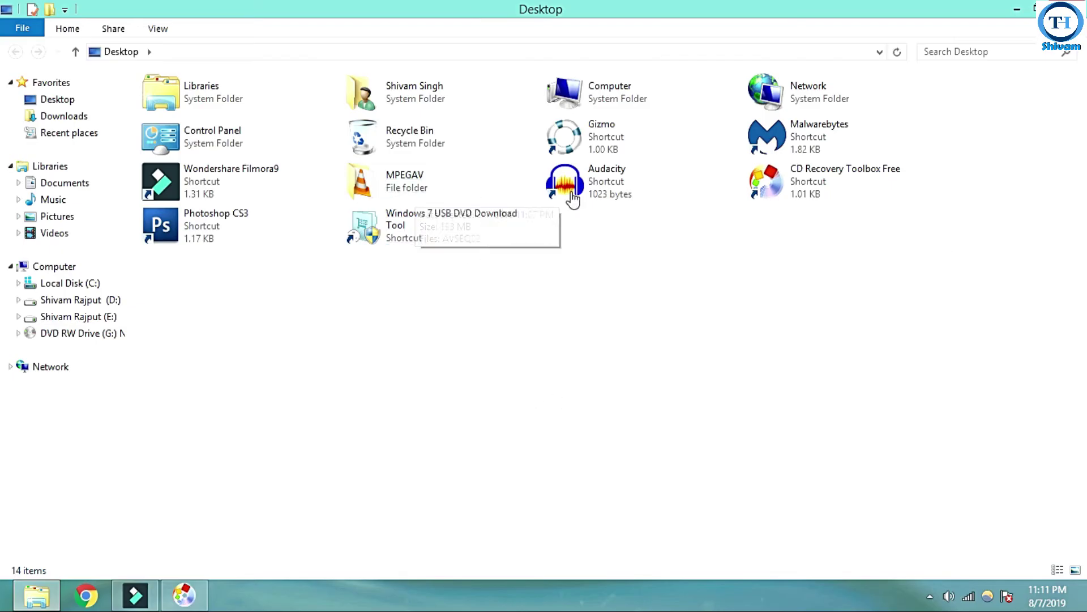
{"action": "left_click", "coordinate": [516, 349]}
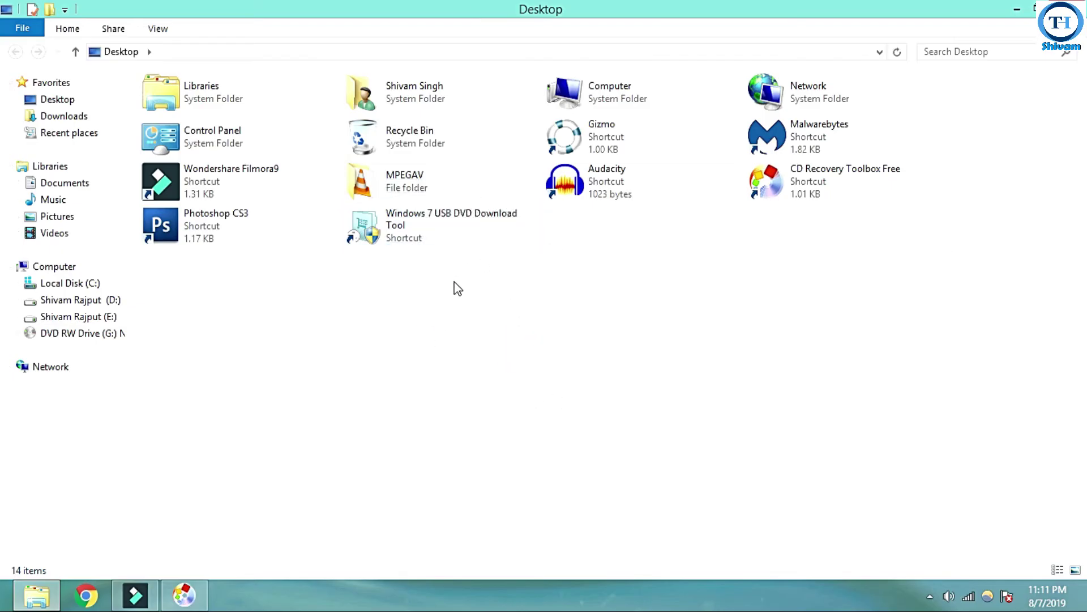
{"action": "left_click", "coordinate": [380, 192]}
{"action": "double_click", "coordinate": [379, 192]}
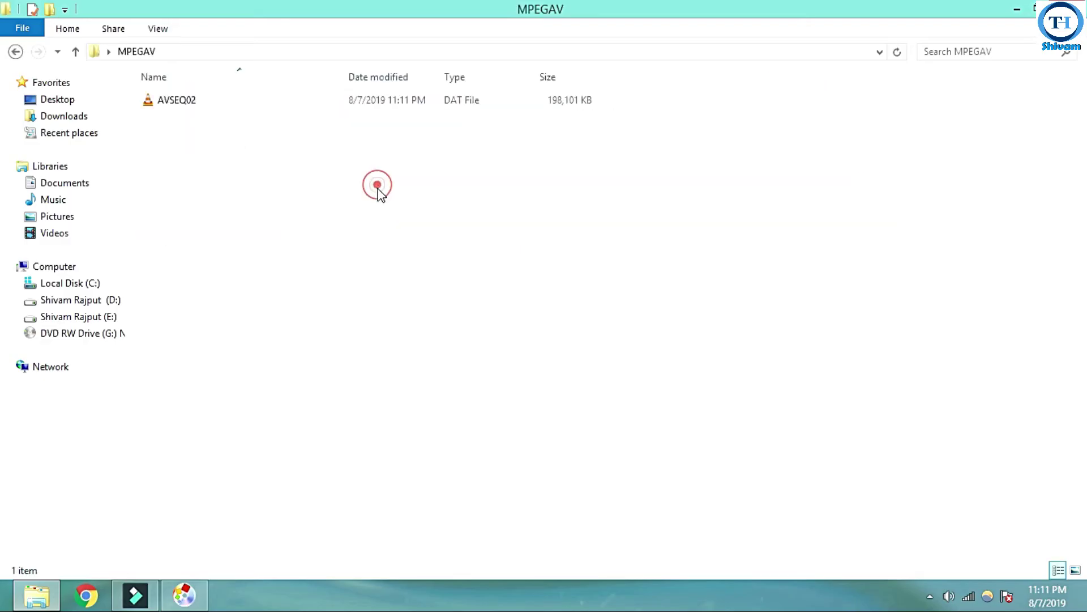
{"action": "right_click", "coordinate": [173, 97]}
{"action": "double_click", "coordinate": [152, 107]}
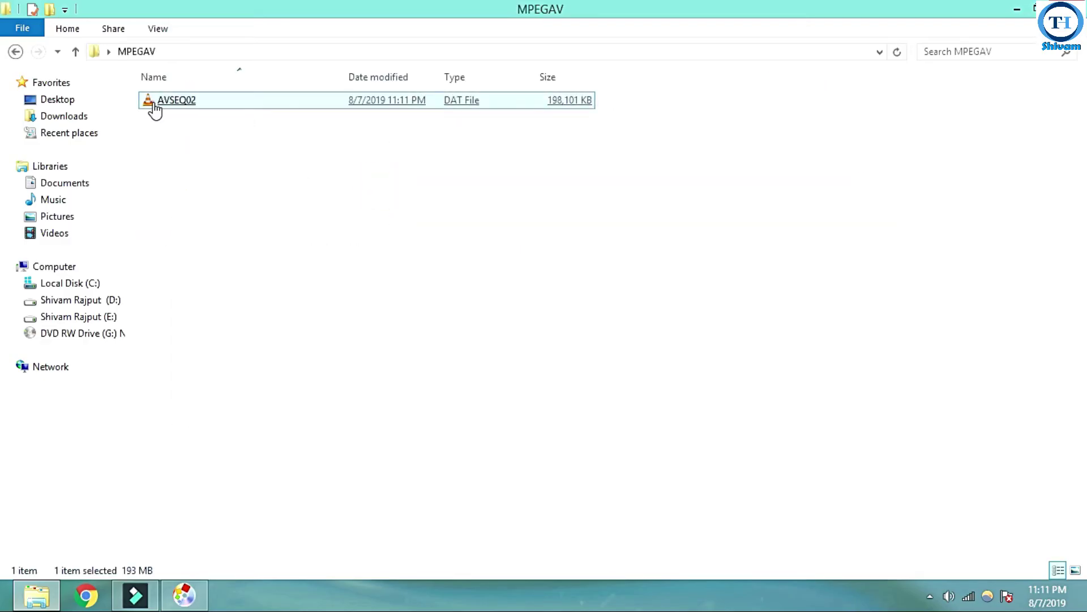